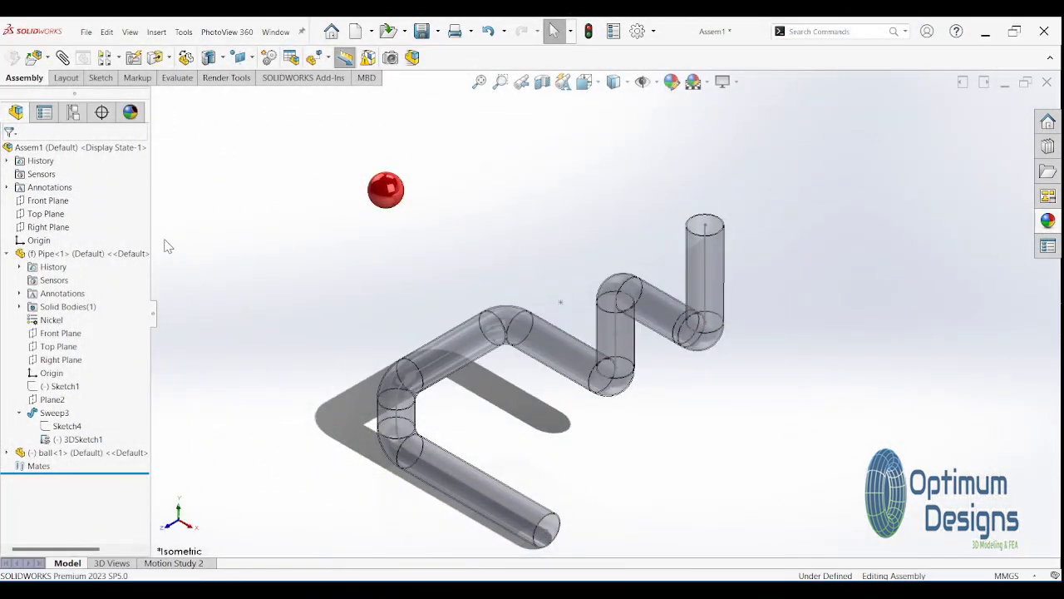
# Collapse Pipe<1> and expand ball<1> in the FeatureManager tree.
pyautogui.click(6, 254)
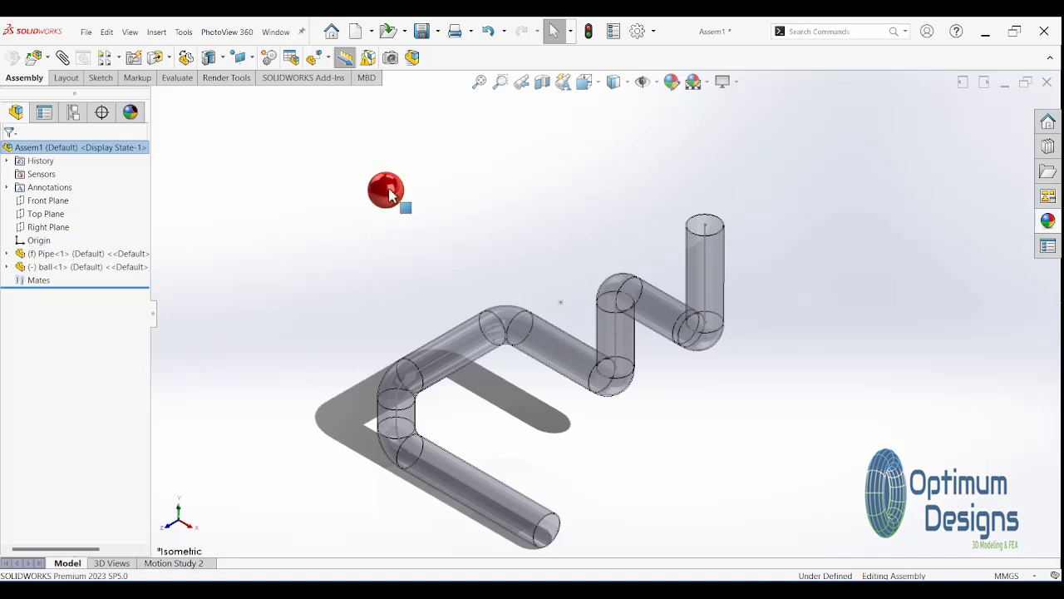
pyautogui.click(7, 267)
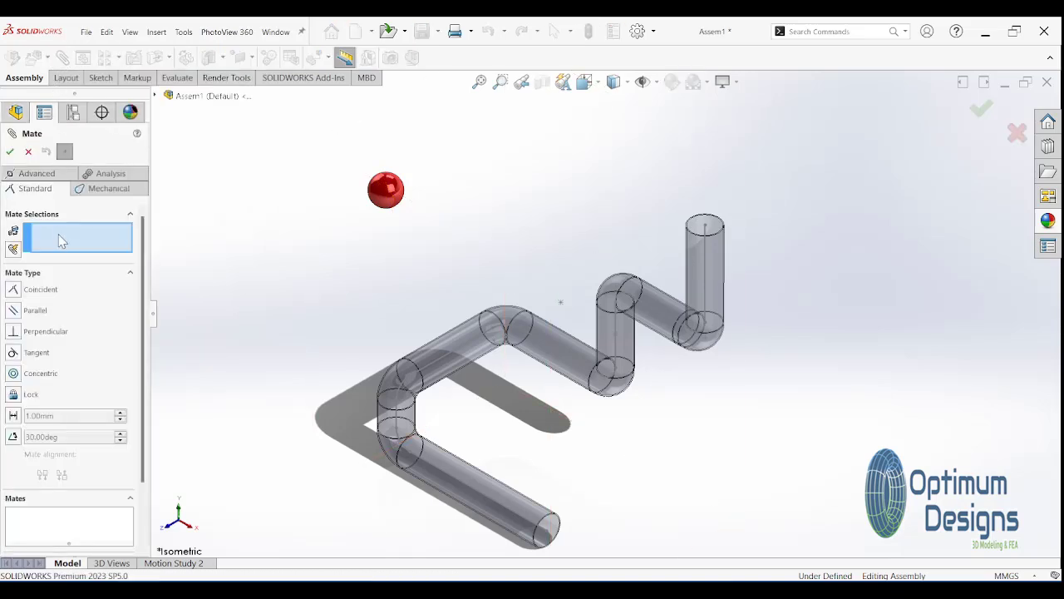
# Choose an advanced Path Mate using the ball's Origin and the pipe's centre-path loop.
pyautogui.click(50, 174)
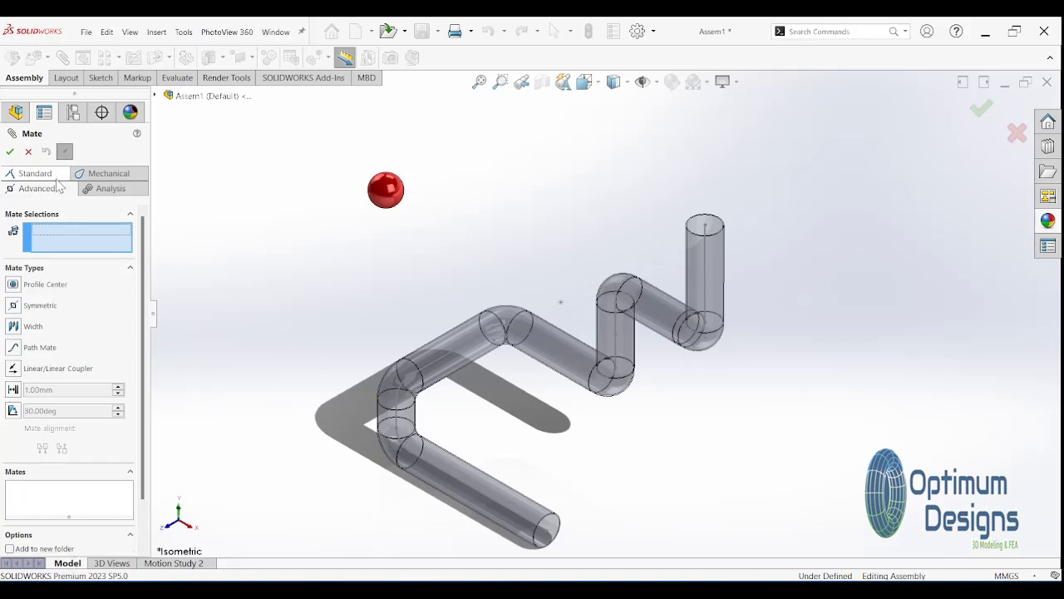
pyautogui.click(18, 350)
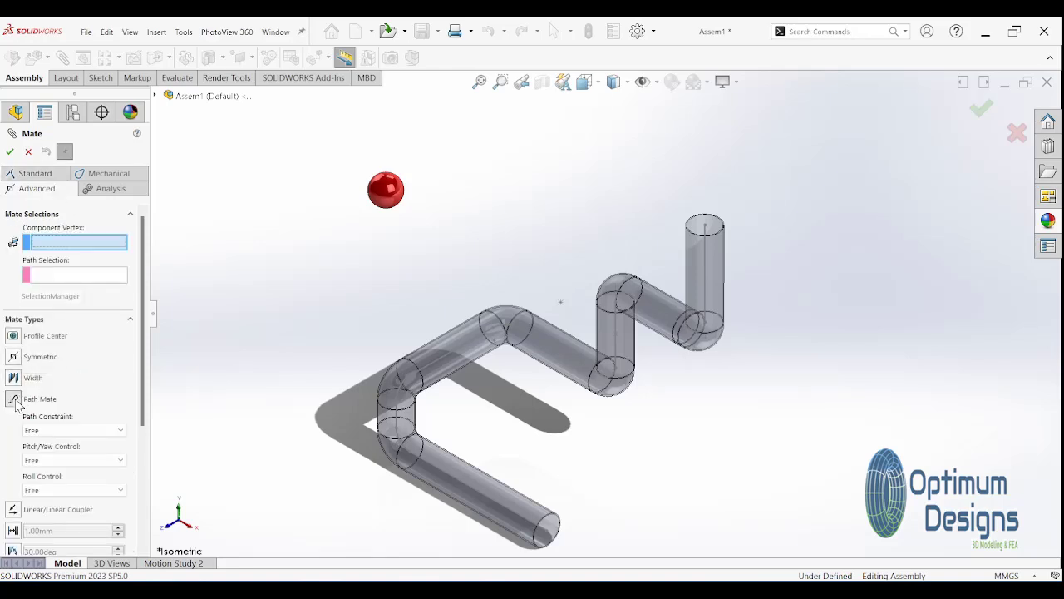
pyautogui.click(156, 97)
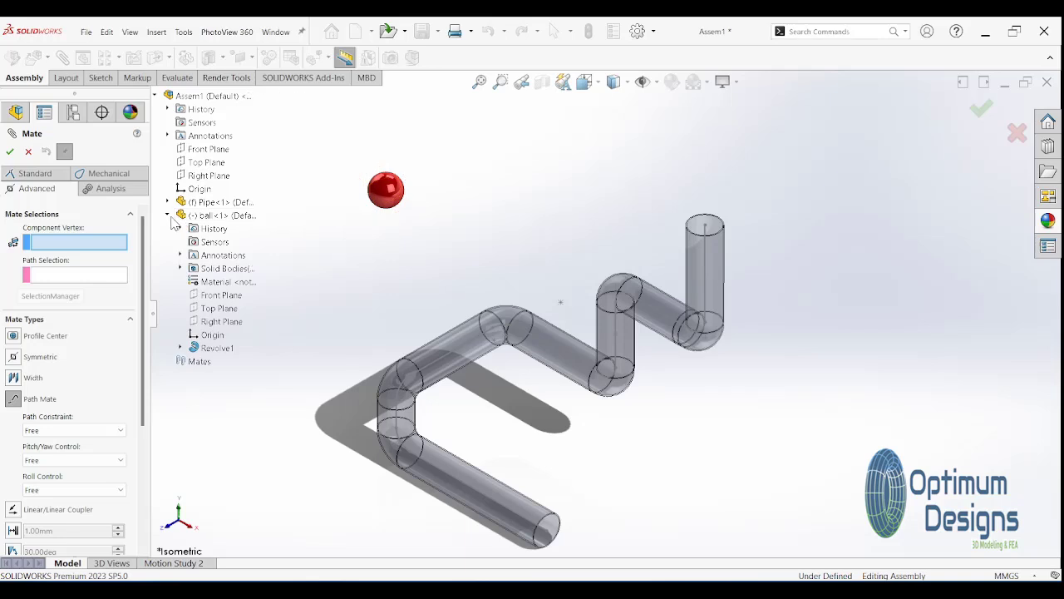
pyautogui.click(212, 334)
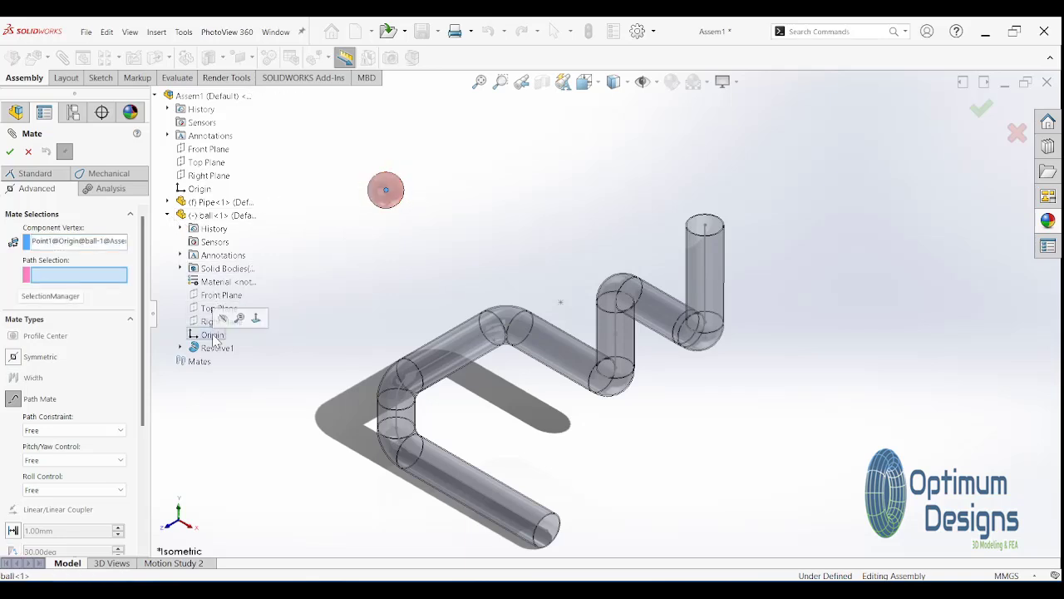
pyautogui.click(79, 298)
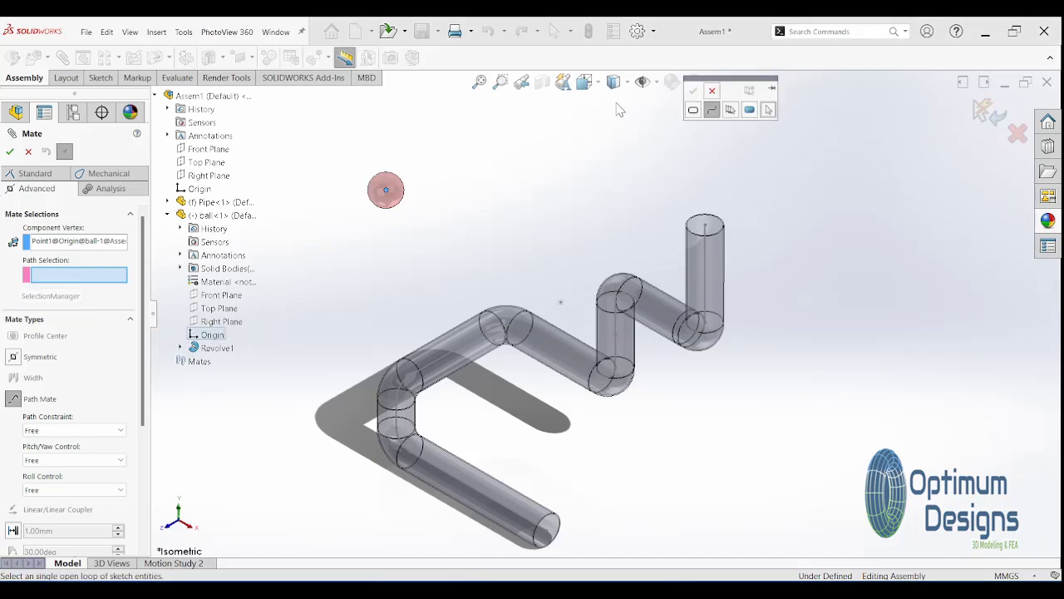
pyautogui.click(704, 241)
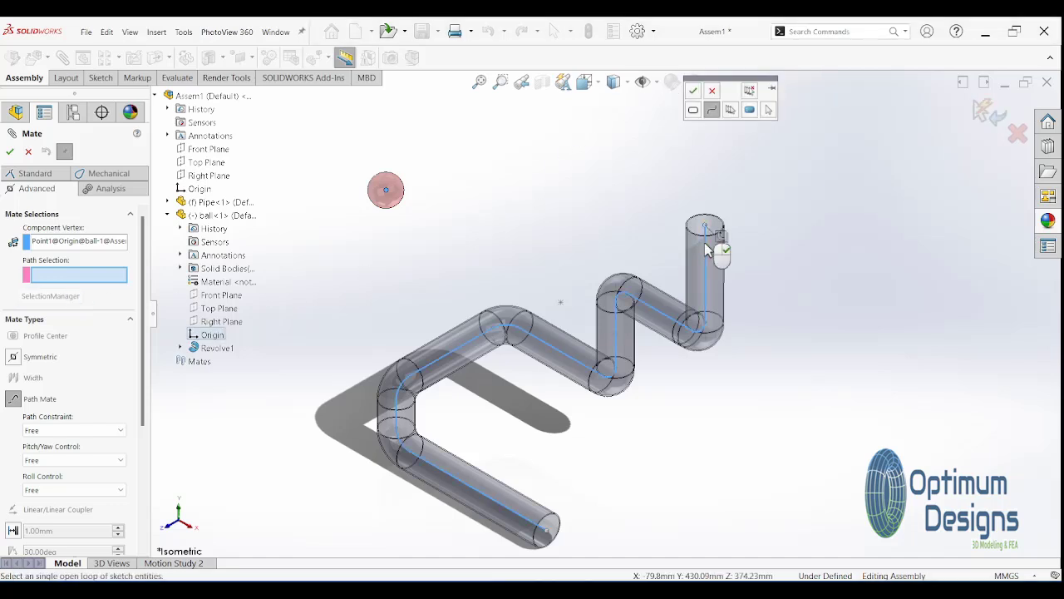
pyautogui.click(693, 90)
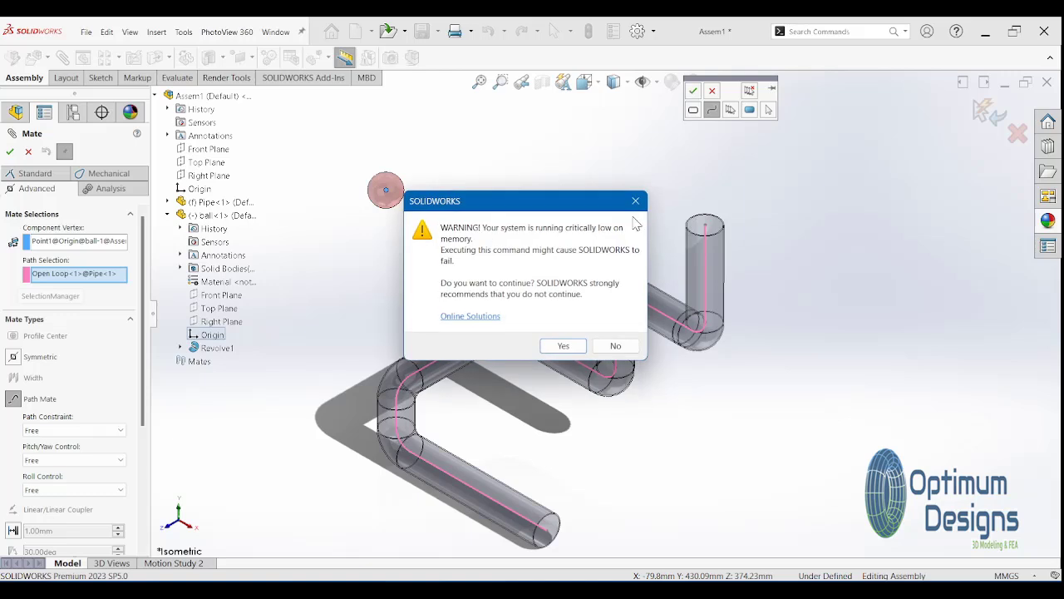
pyautogui.click(563, 346)
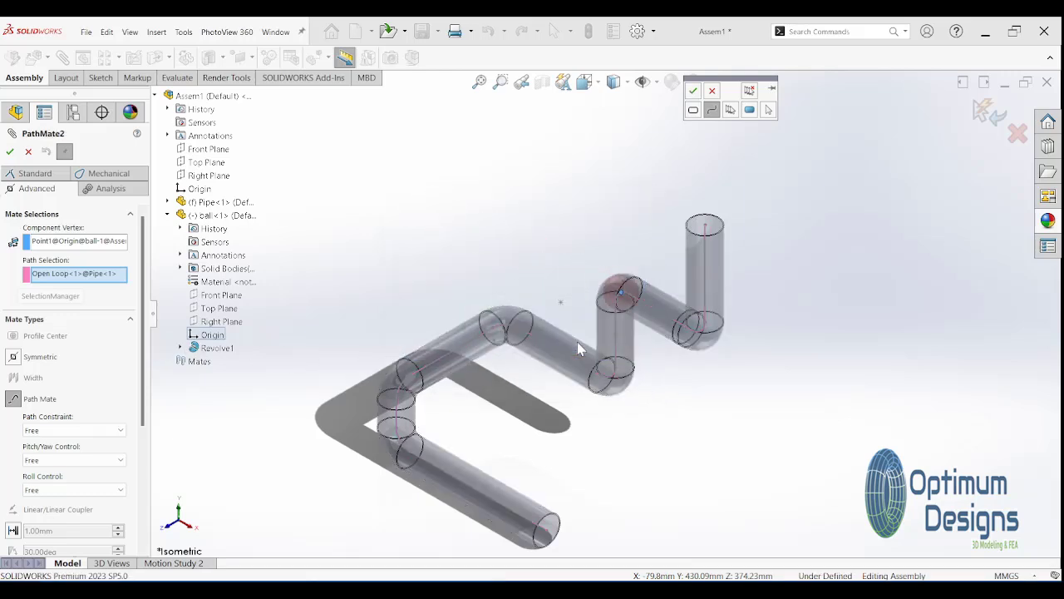
# Hold the ball at Distance Along Path 0.00mm at the pipe's top end and apply.
pyautogui.click(85, 430)
pyautogui.click(85, 453)
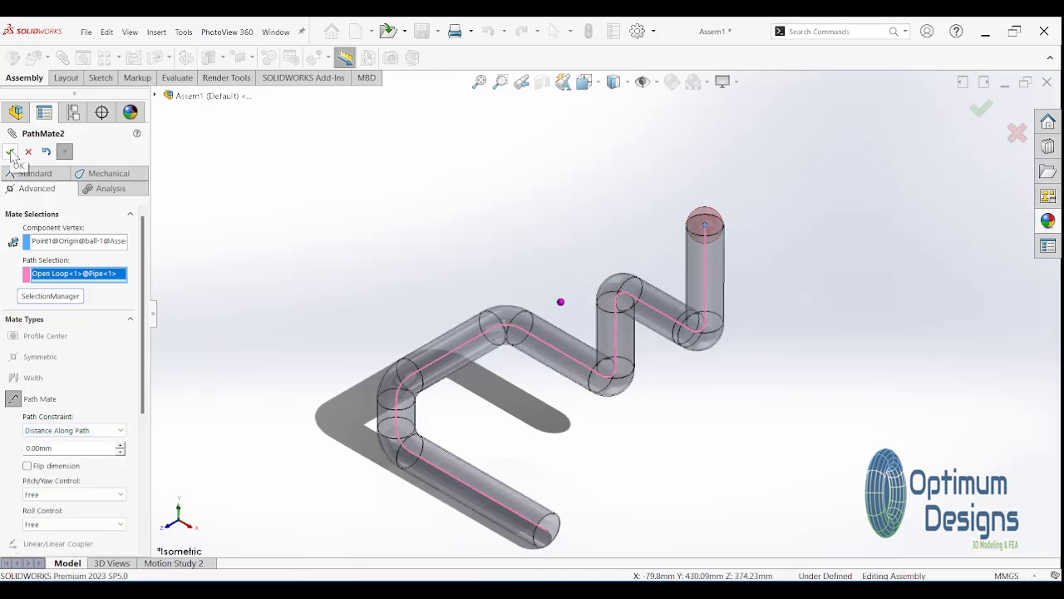
pyautogui.click(27, 467)
pyautogui.click(27, 467)
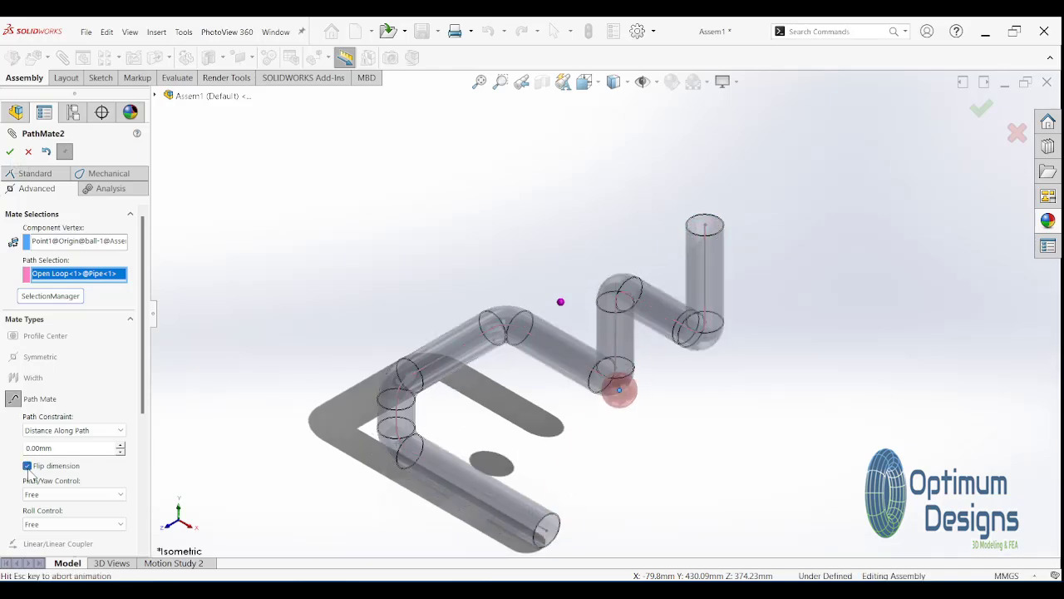
pyautogui.click(10, 152)
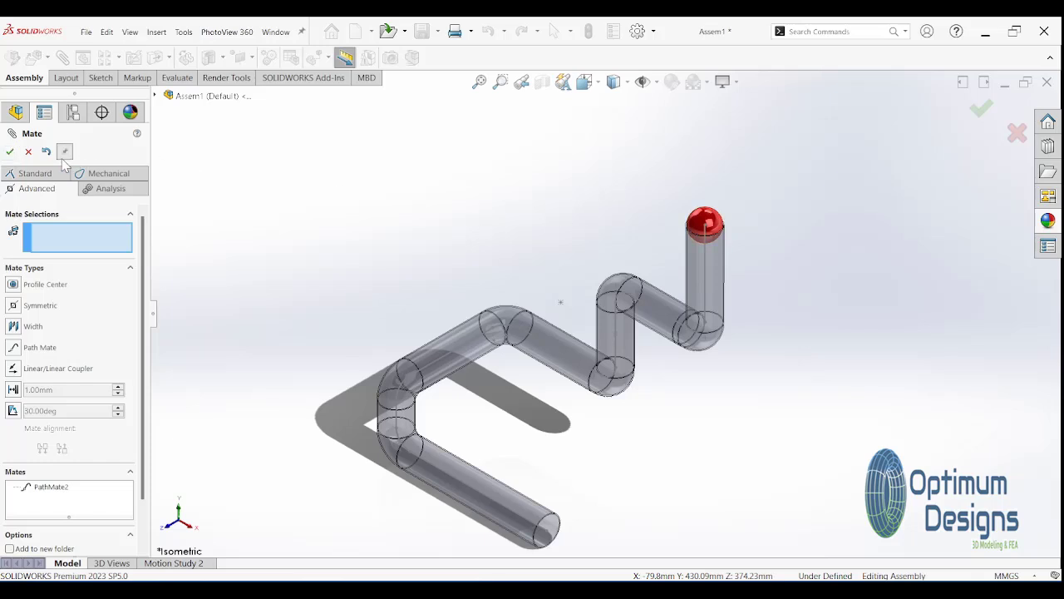
# Close the mate dialog and expand the Mates folder to find PathMate2.
pyautogui.click(10, 152)
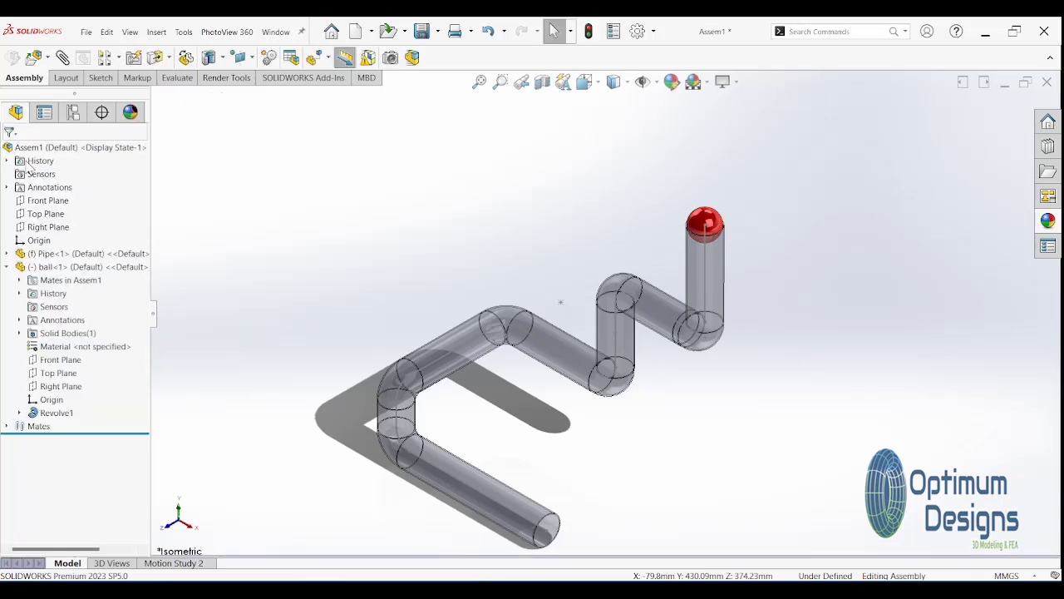
pyautogui.click(714, 227)
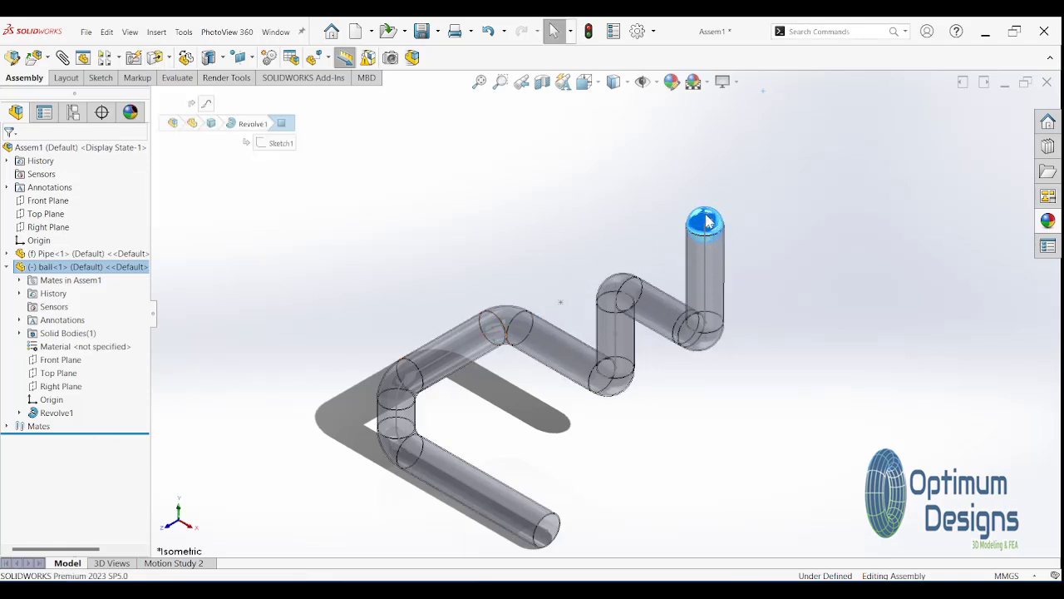
pyautogui.click(245, 336)
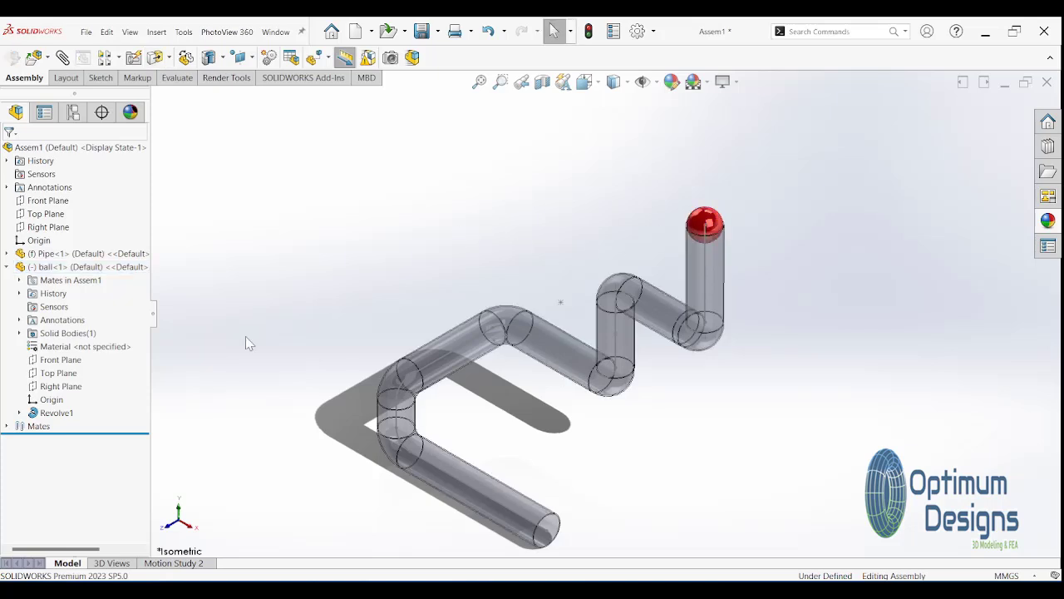
pyautogui.click(6, 426)
pyautogui.click(55, 441)
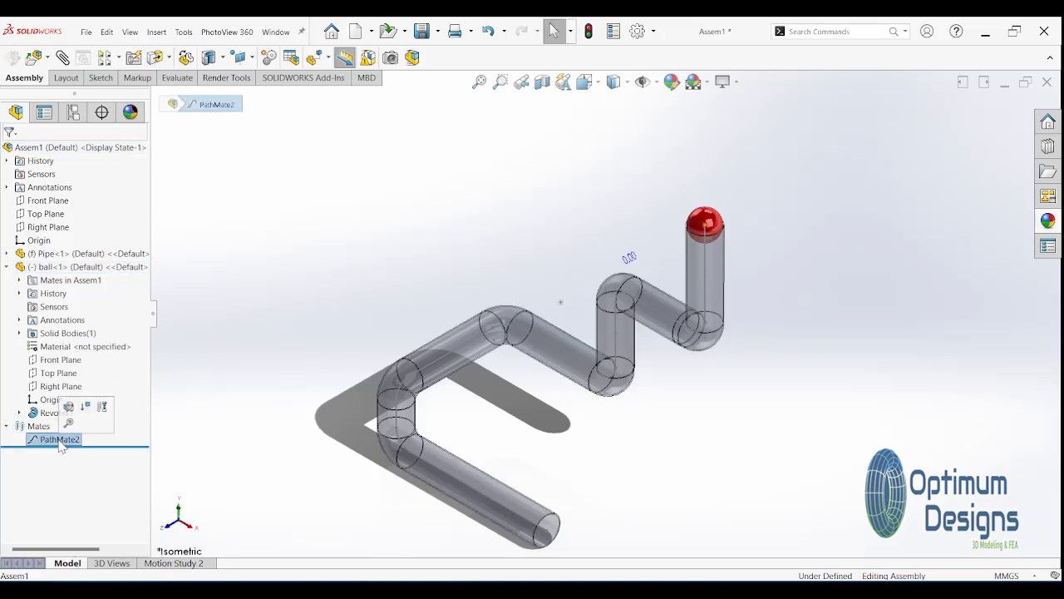
pyautogui.click(715, 225)
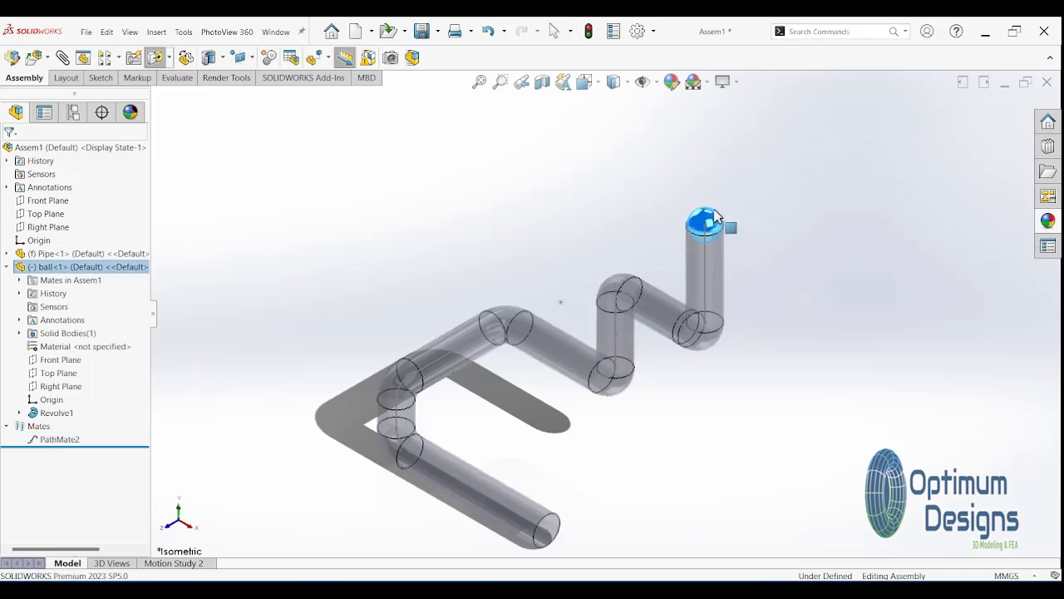
# Edit PathMate2 so its Path Constraint is Free.
pyautogui.rightClick(52, 441)
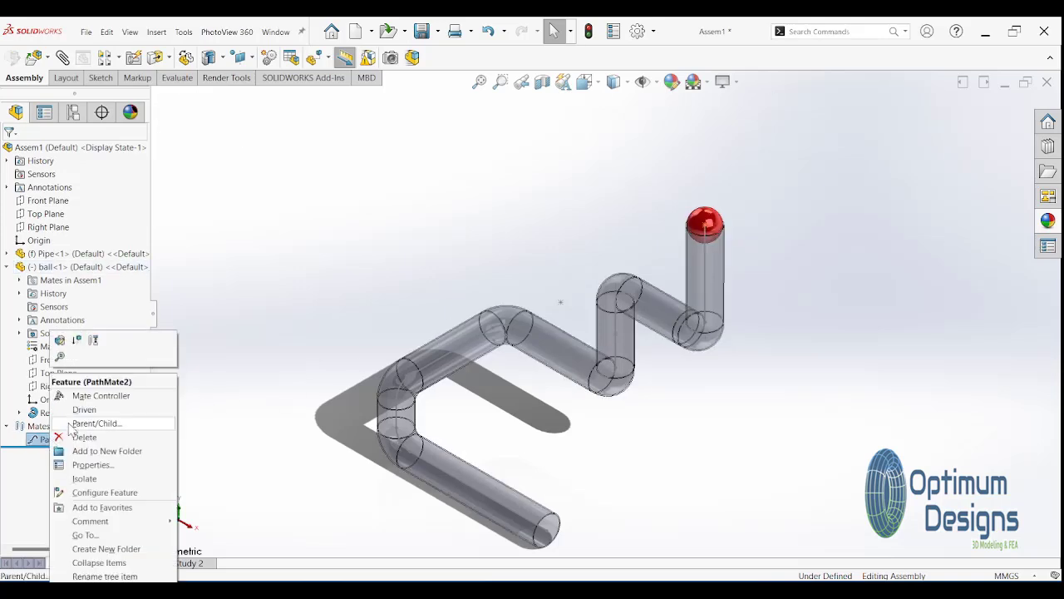
pyautogui.click(67, 345)
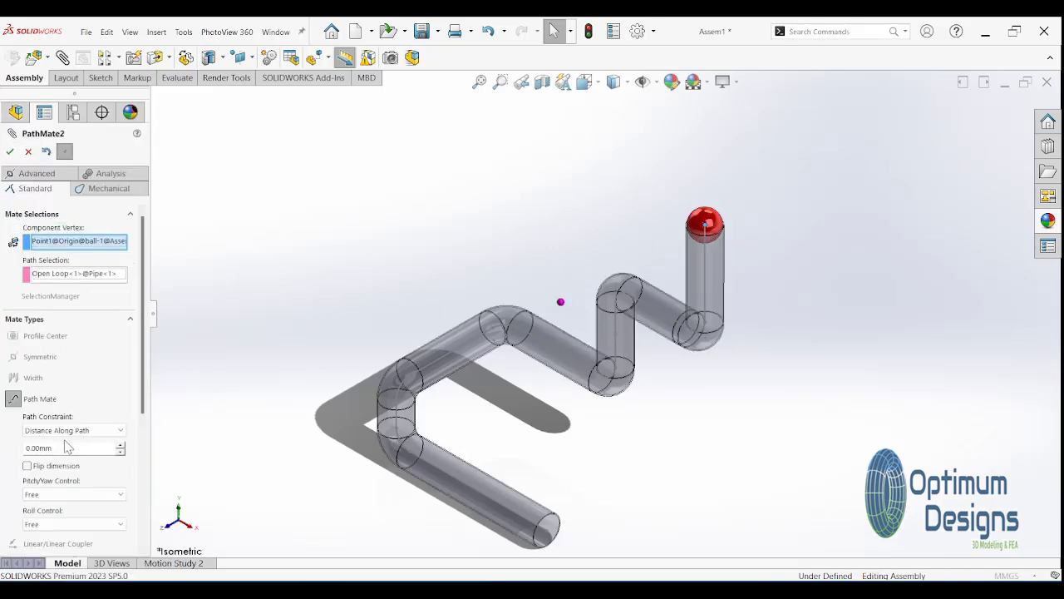
pyautogui.click(68, 430)
pyautogui.click(69, 441)
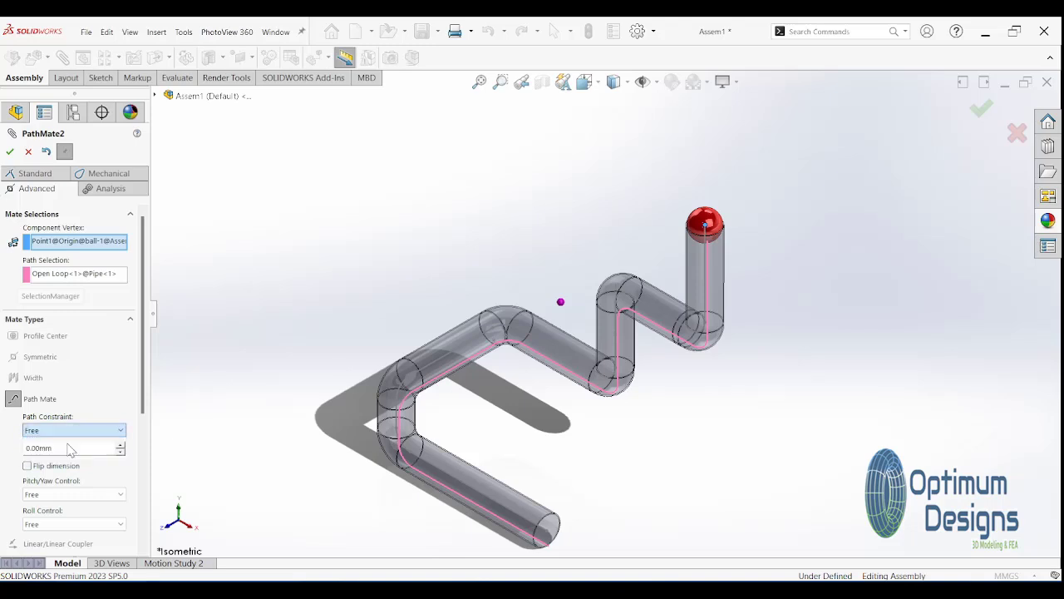
pyautogui.click(10, 152)
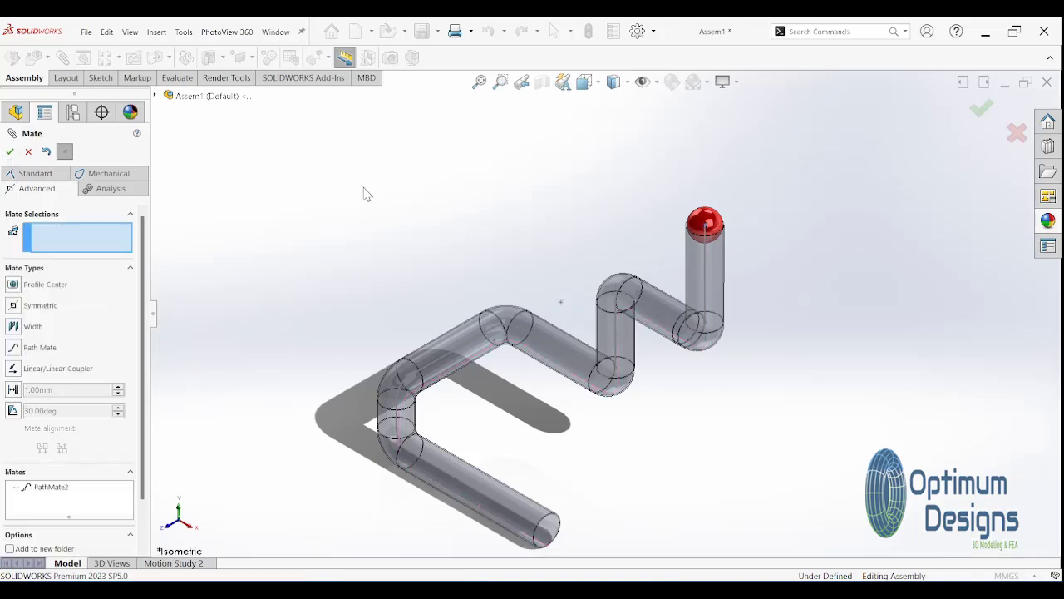
# Return to the Model tab and drag the ball back to the top of the vertical pipe.
pyautogui.moveTo(720, 228)
pyautogui.mouseDown()
pyautogui.moveTo(619, 316)
pyautogui.moveTo(541, 352)
pyautogui.moveTo(465, 339)
pyautogui.moveTo(405, 435)
pyautogui.moveTo(441, 486)
pyautogui.moveTo(537, 527)
pyautogui.moveTo(561, 556)
pyautogui.mouseUp()
pyautogui.press('Escape')
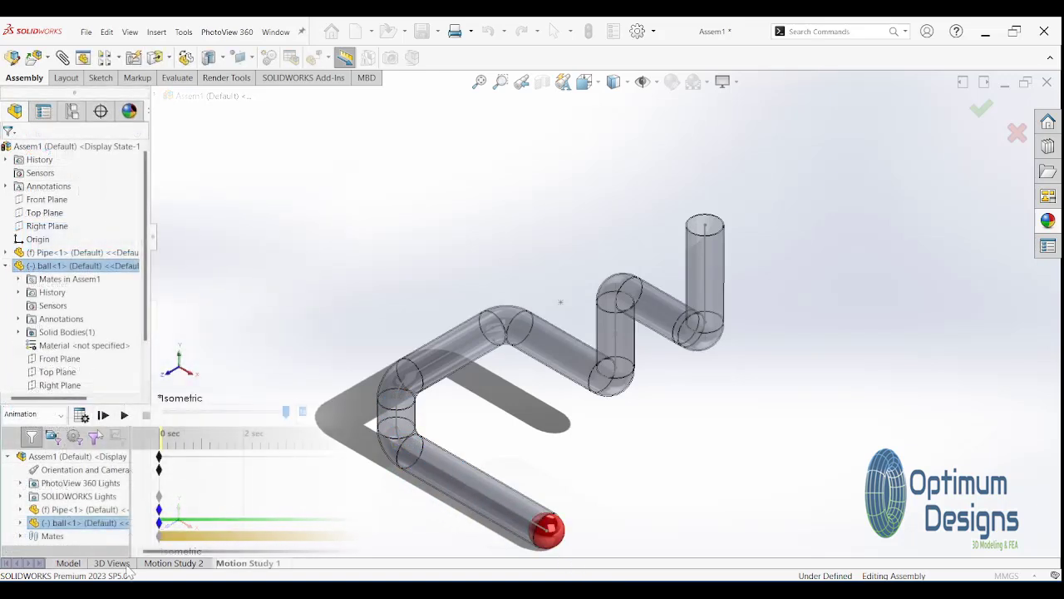
pyautogui.click(67, 563)
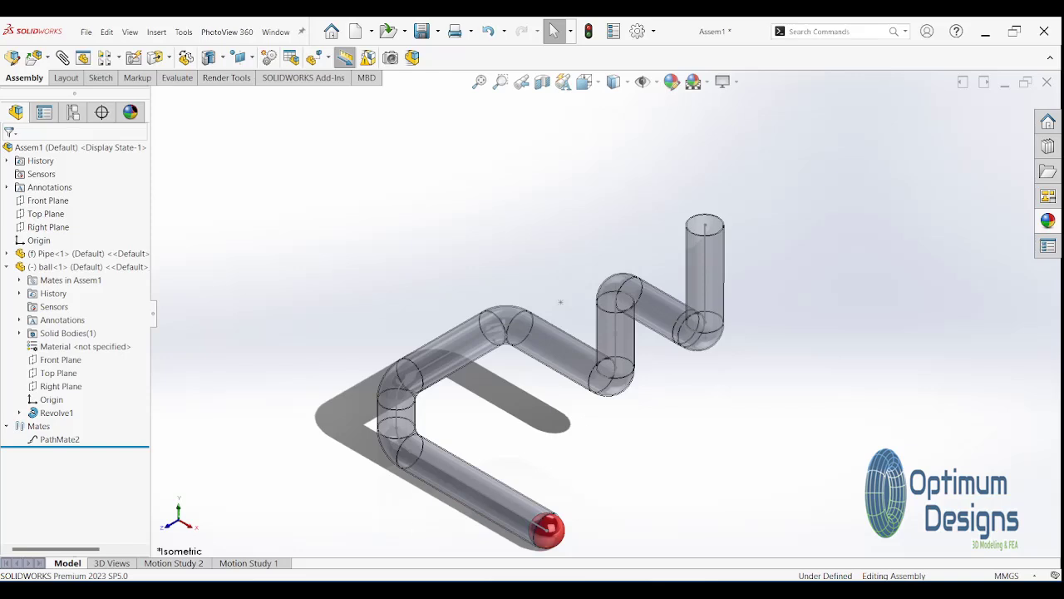
pyautogui.click(547, 529)
pyautogui.moveTo(547, 529)
pyautogui.mouseDown()
pyautogui.moveTo(405, 351)
pyautogui.moveTo(704, 329)
pyautogui.moveTo(723, 202)
pyautogui.mouseUp()
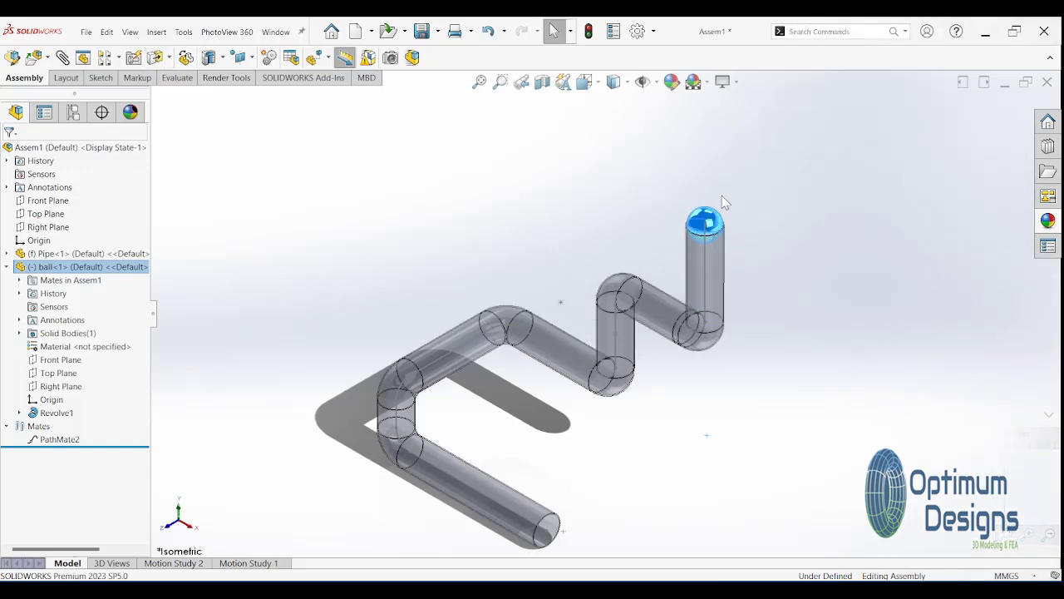
# Create Motion Study 3 with Autokey: ball mid-pipe at 6 s, at the pipe's bottom end at 14 s.
pyautogui.rightClick(248, 567)
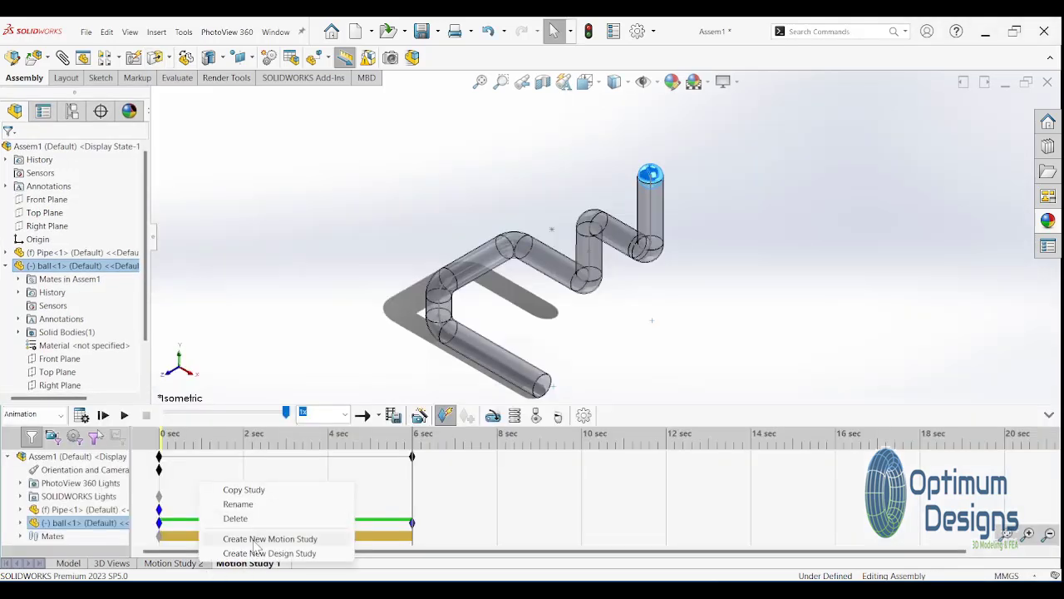
pyautogui.click(258, 540)
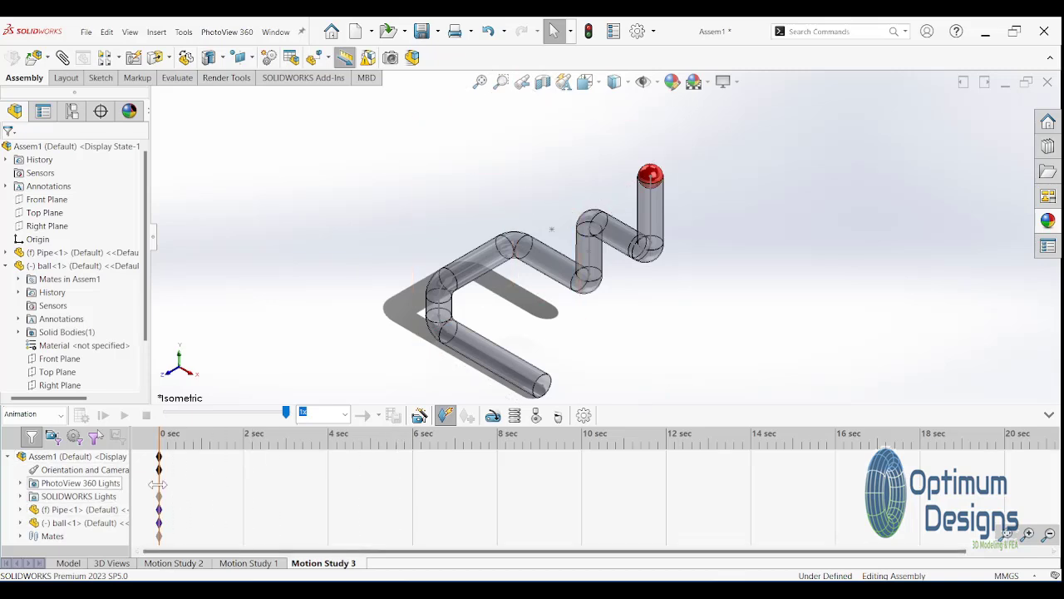
pyautogui.moveTo(158, 484); pyautogui.dragTo(410, 484)
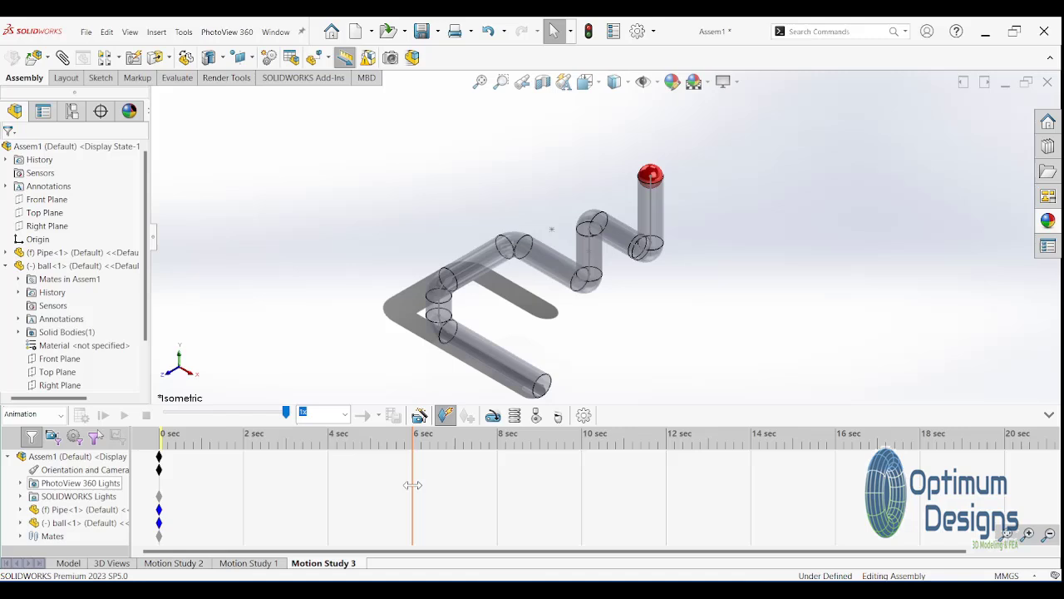
pyautogui.click(652, 178)
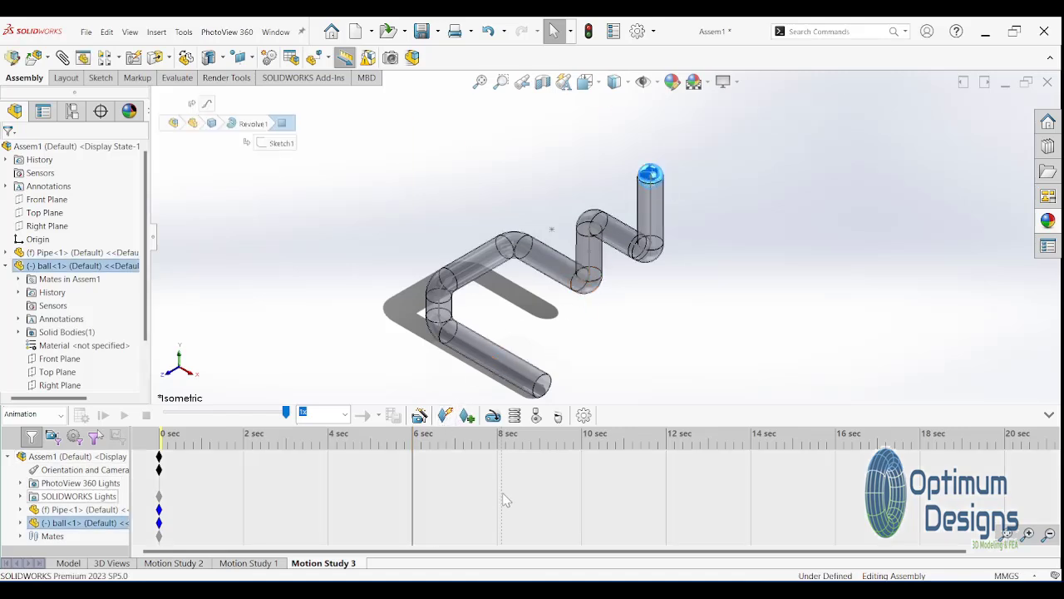
pyautogui.click(446, 415)
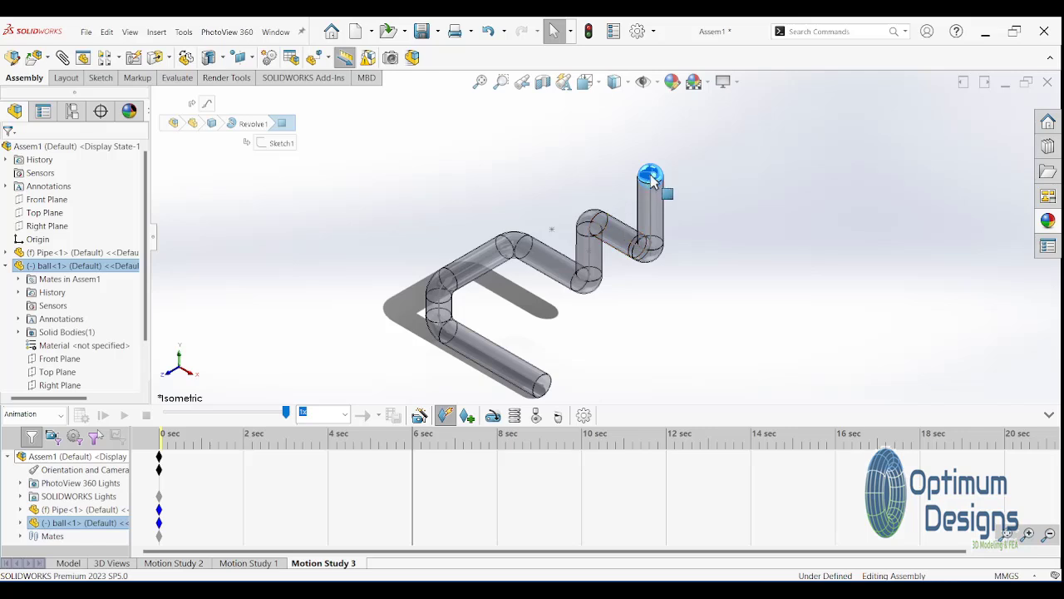
pyautogui.moveTo(651, 181)
pyautogui.mouseDown()
pyautogui.moveTo(620, 259)
pyautogui.moveTo(529, 266)
pyautogui.moveTo(516, 245)
pyautogui.mouseUp()
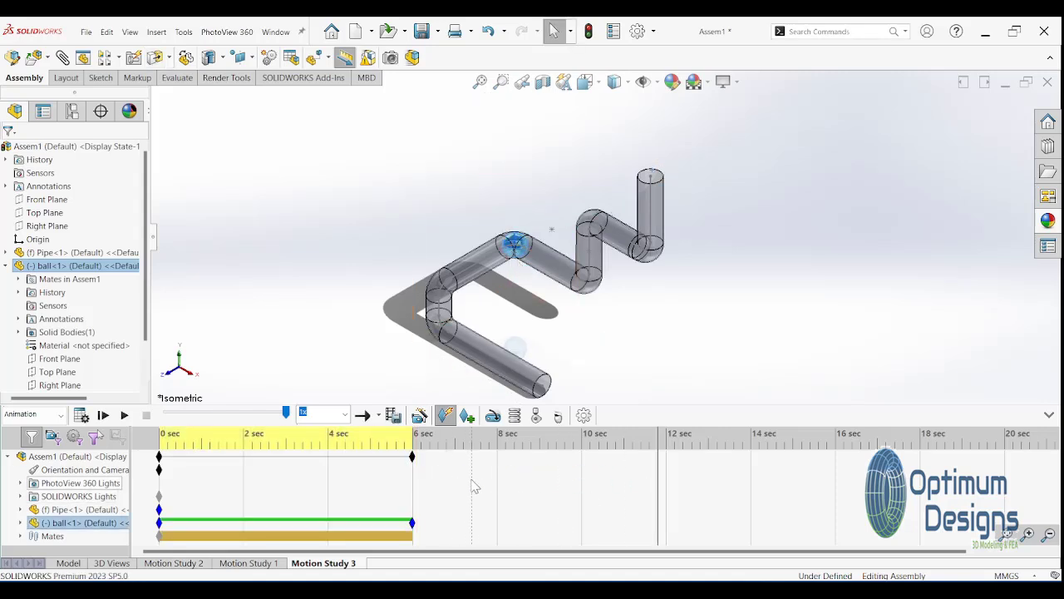
pyautogui.moveTo(657, 483); pyautogui.dragTo(746, 483)
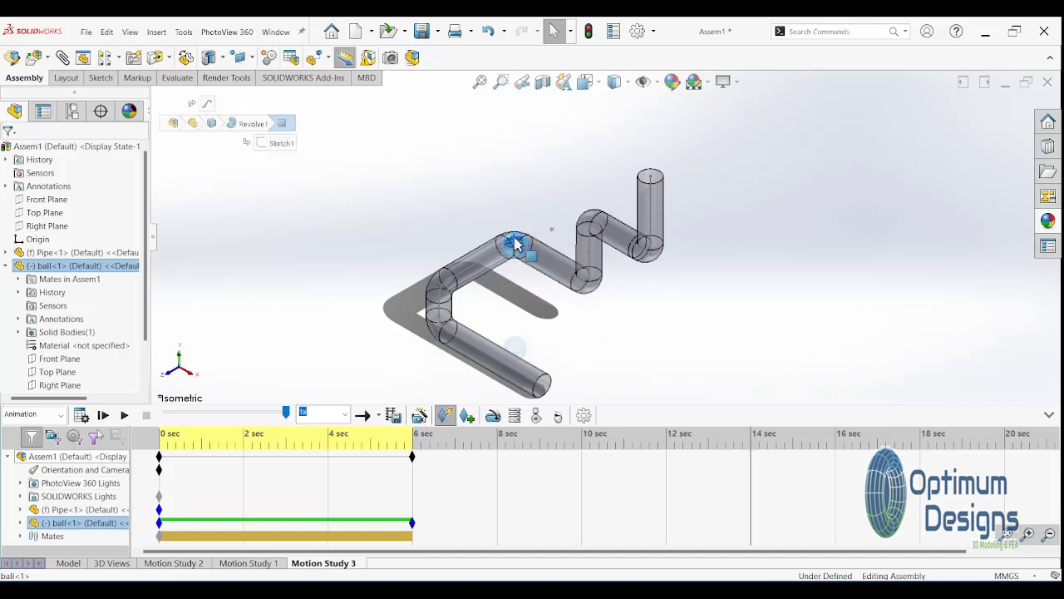
pyautogui.moveTo(516, 246)
pyautogui.mouseDown()
pyautogui.moveTo(454, 312)
pyautogui.moveTo(463, 360)
pyautogui.moveTo(543, 389)
pyautogui.moveTo(548, 402)
pyautogui.mouseUp()
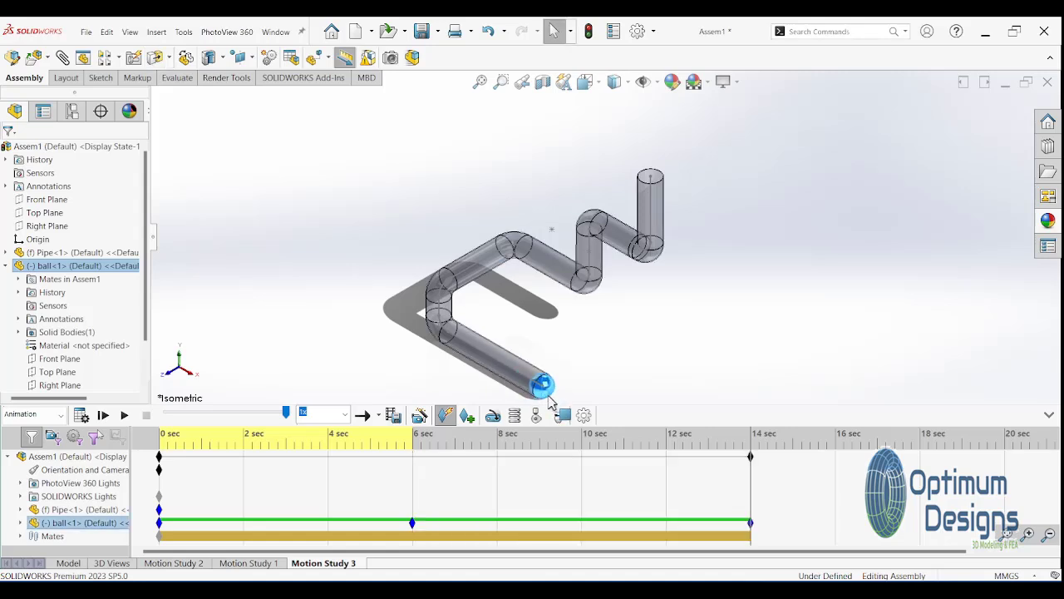
pyautogui.click(82, 415)
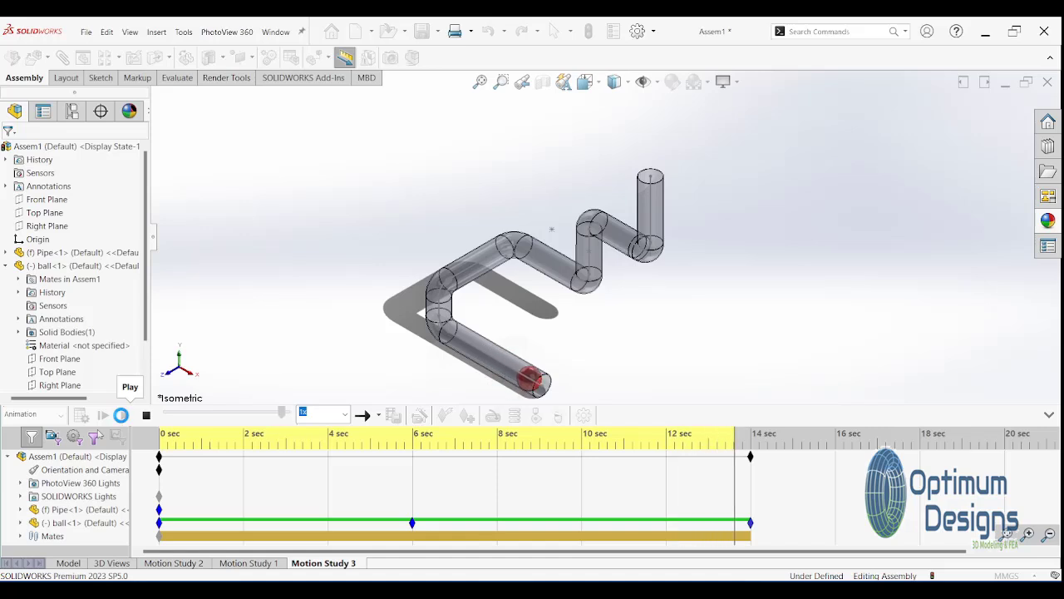
pyautogui.click(122, 416)
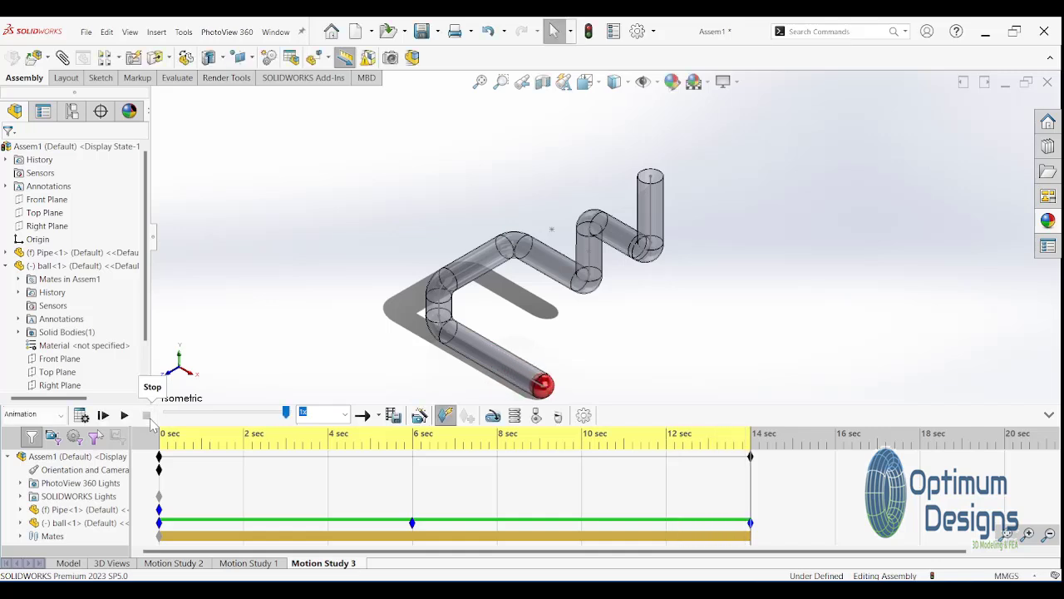
# Save the animation as AVI 'Balling falling through a pipe' with fixed aspect ratio and entire animation.
pyautogui.click(399, 417)
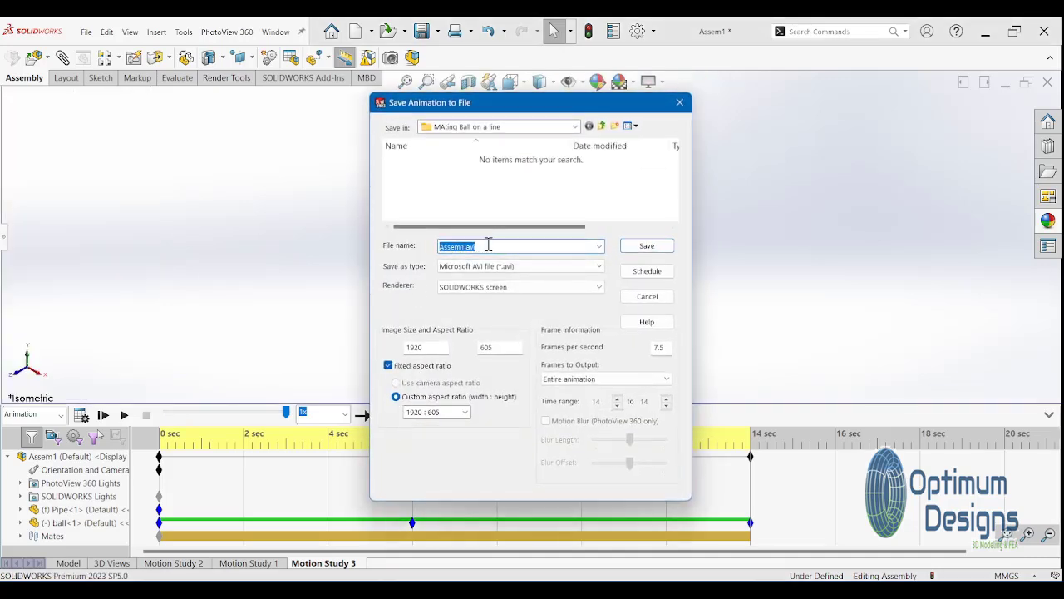
pyautogui.write('Ba')
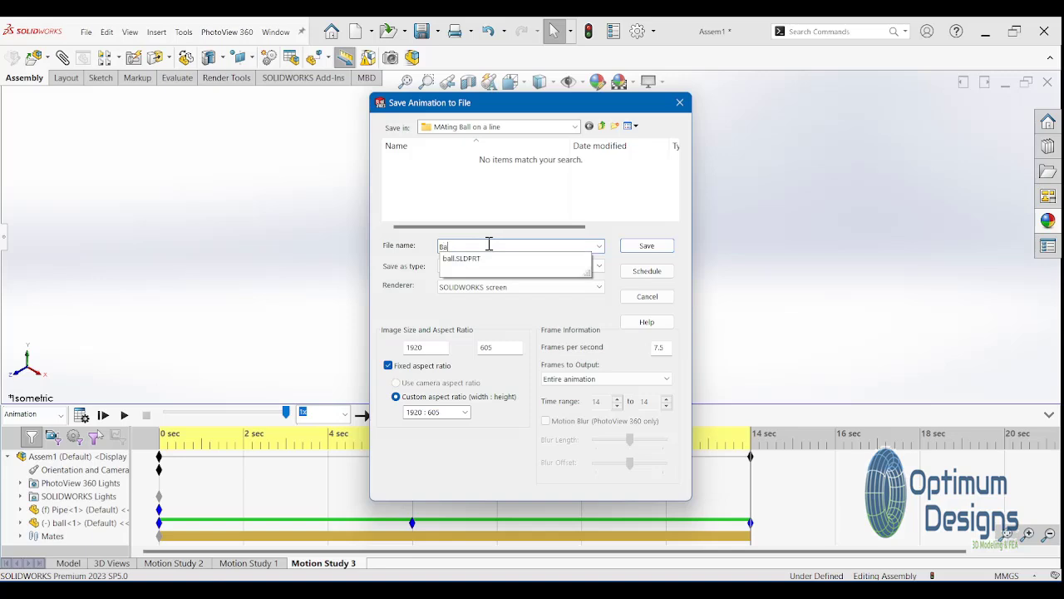
pyautogui.write('ing falling through a pipe')
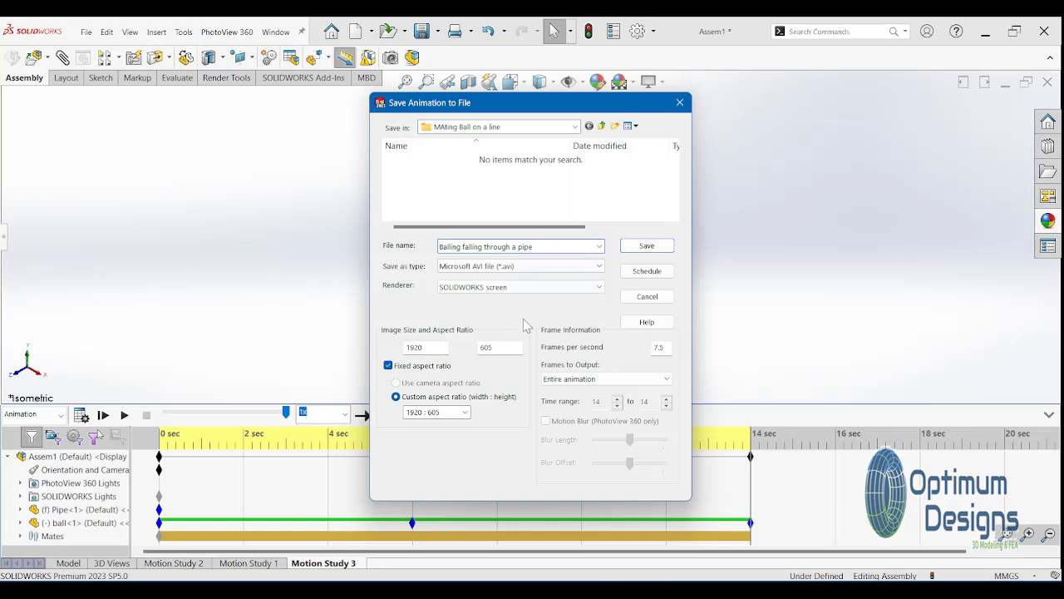
pyautogui.click(392, 371)
pyautogui.click(392, 371)
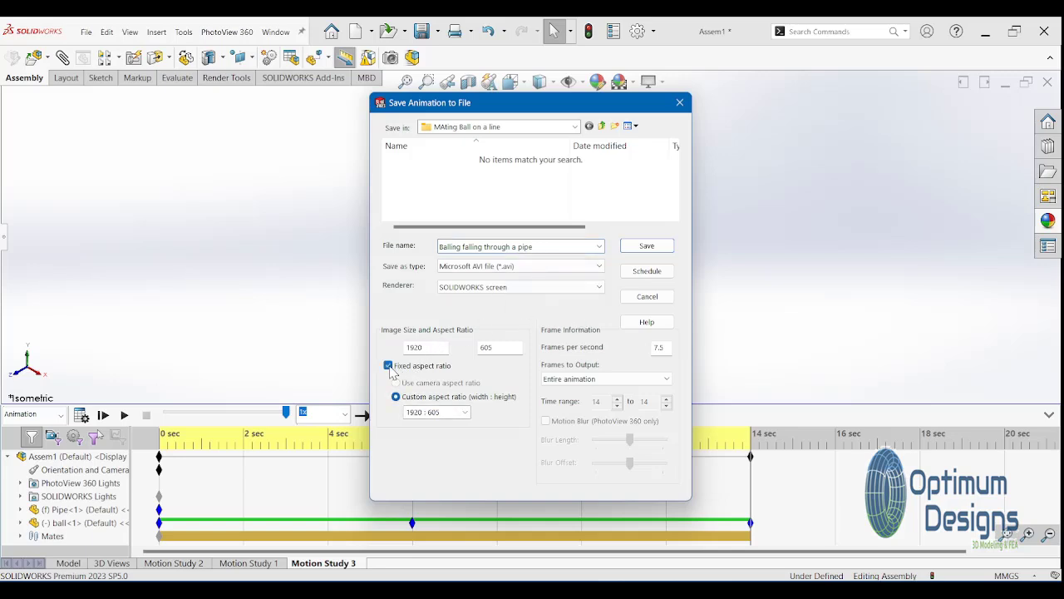
pyautogui.click(591, 380)
pyautogui.click(588, 393)
pyautogui.click(647, 247)
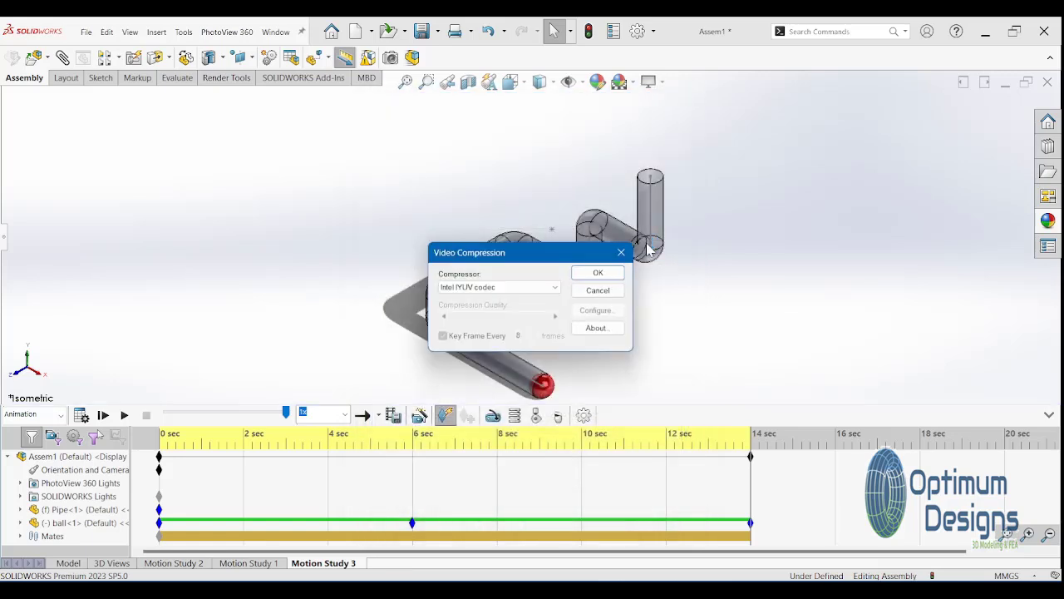
# Try Microsoft Video 1, then use the Intel IYUV codec and recalculate the study.
pyautogui.click(556, 289)
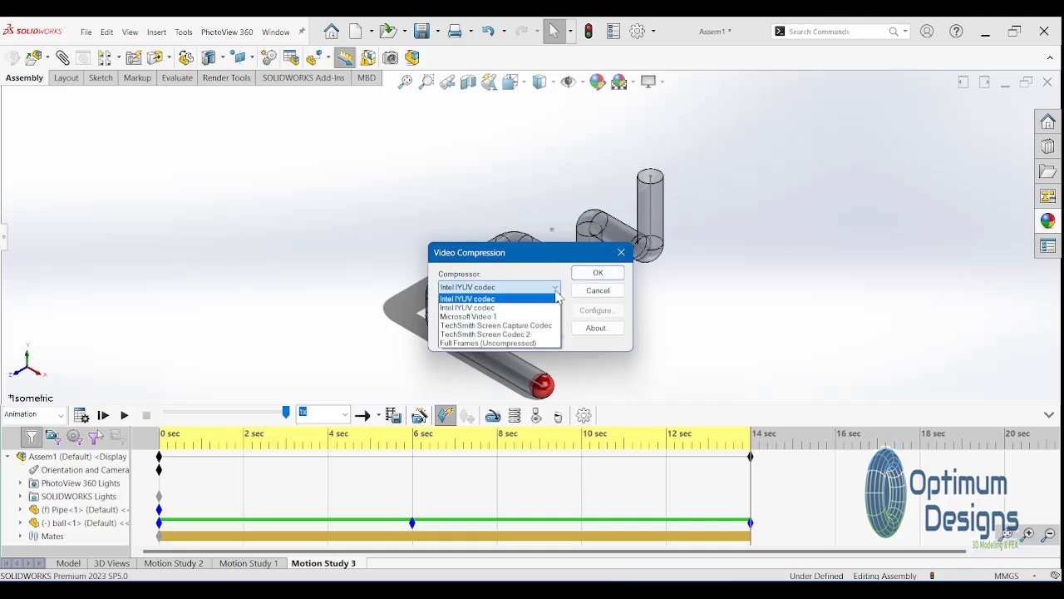
pyautogui.click(497, 317)
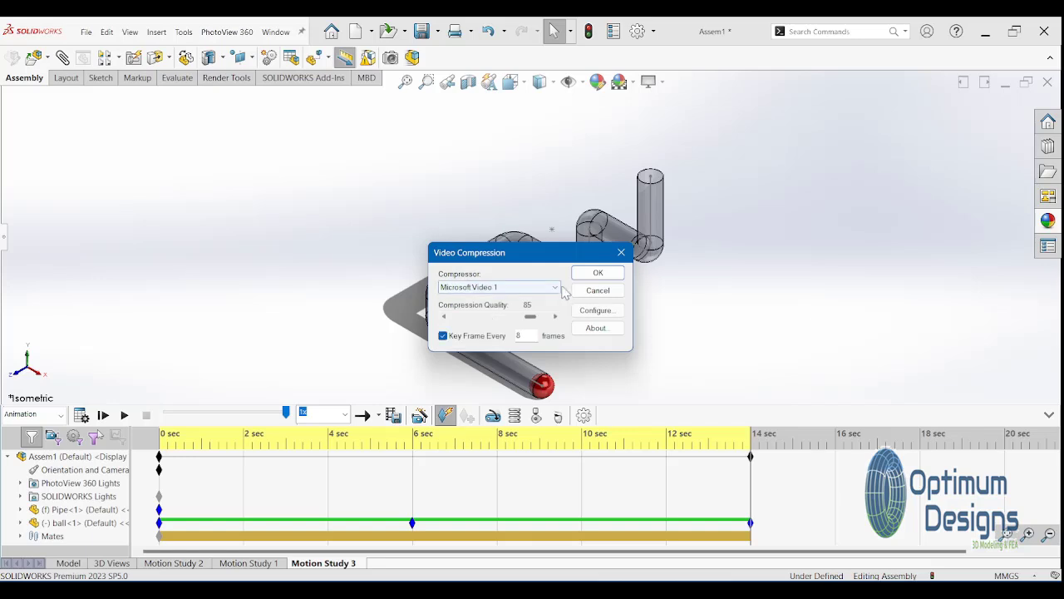
pyautogui.click(592, 274)
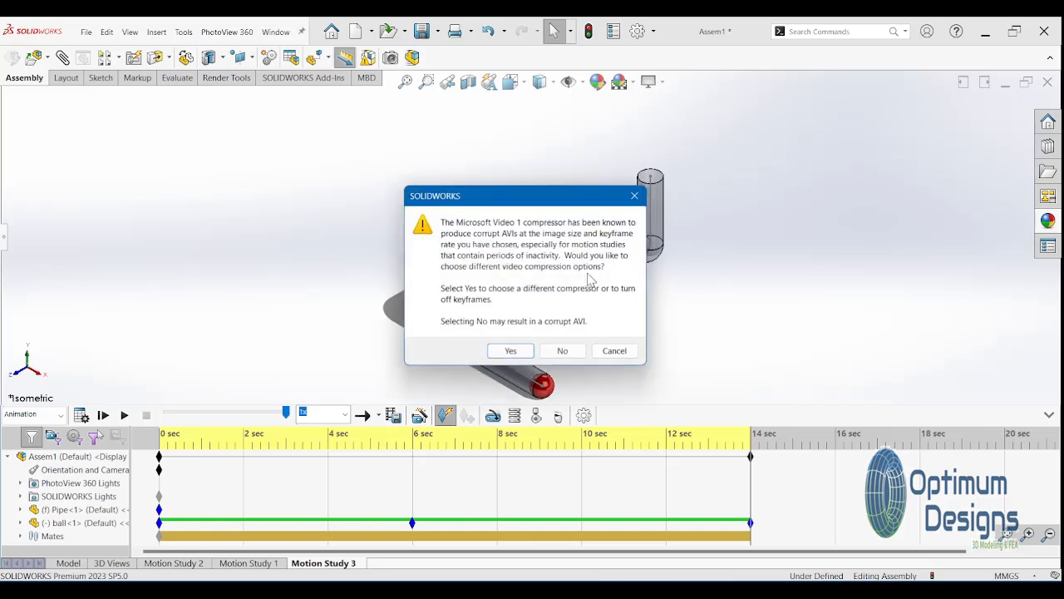
pyautogui.click(512, 351)
pyautogui.click(598, 273)
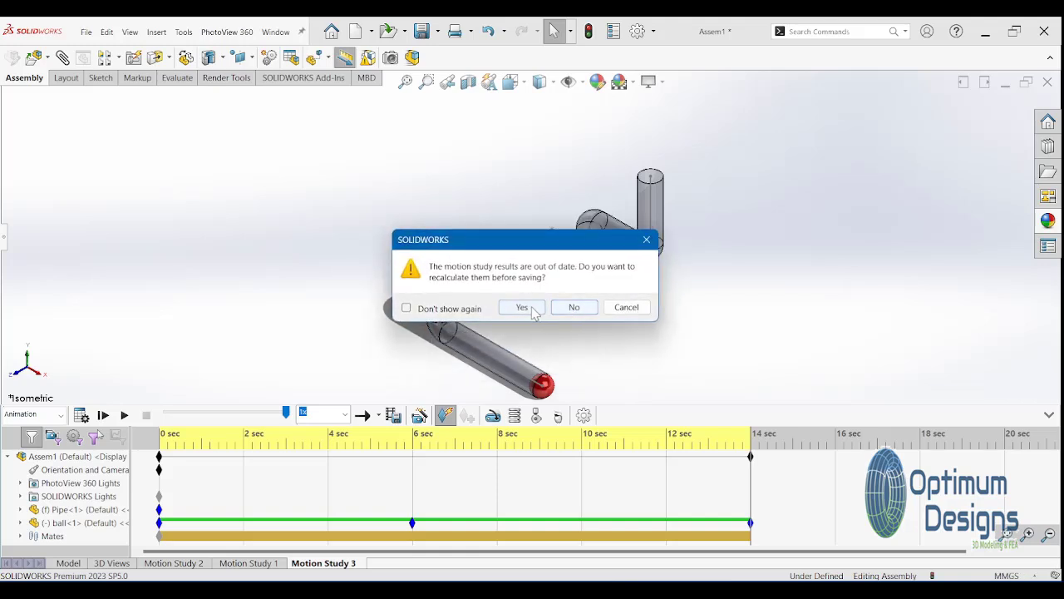
pyautogui.click(522, 308)
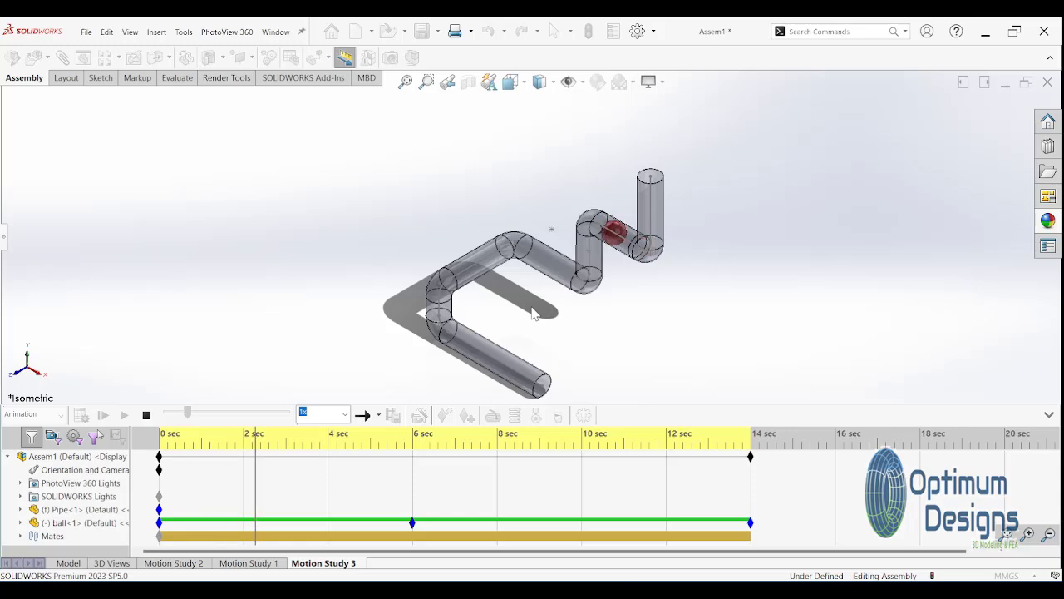